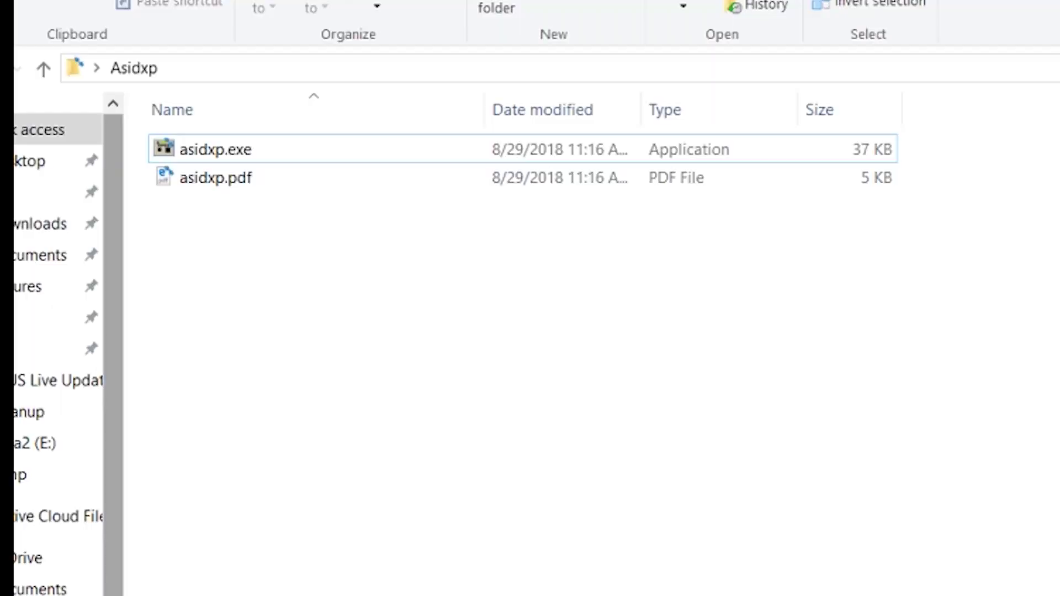
# Step: Launch asidxp.exe from the Asidxp folder to open the ASID XP player
pyautogui.click(215, 149)
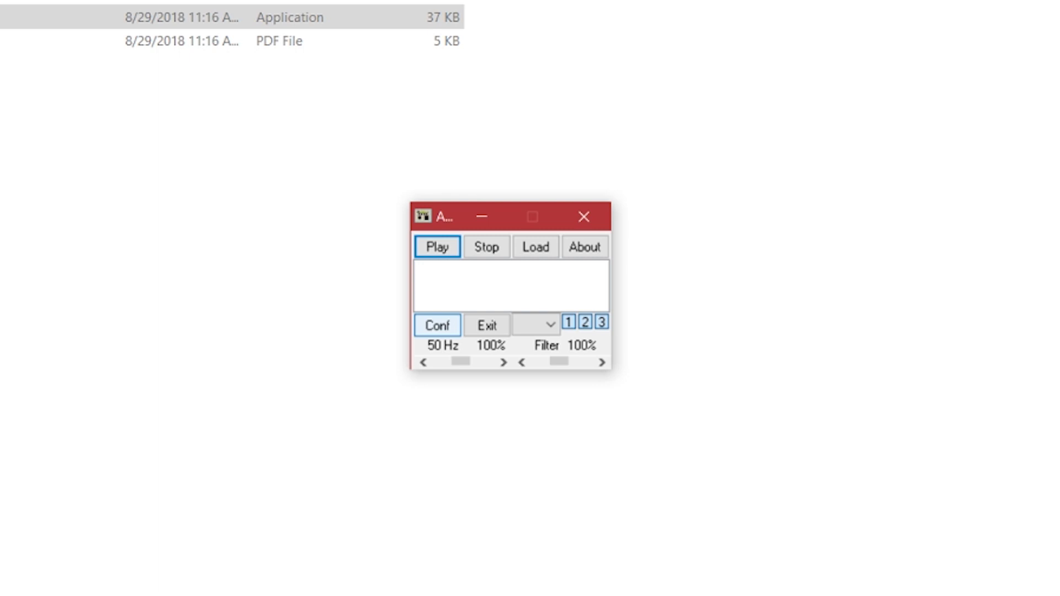
# Step: Set ASID XP's MIDI output to MIDISPORT Uno / 1x1 Out in the Conf settings
pyautogui.click(438, 325)
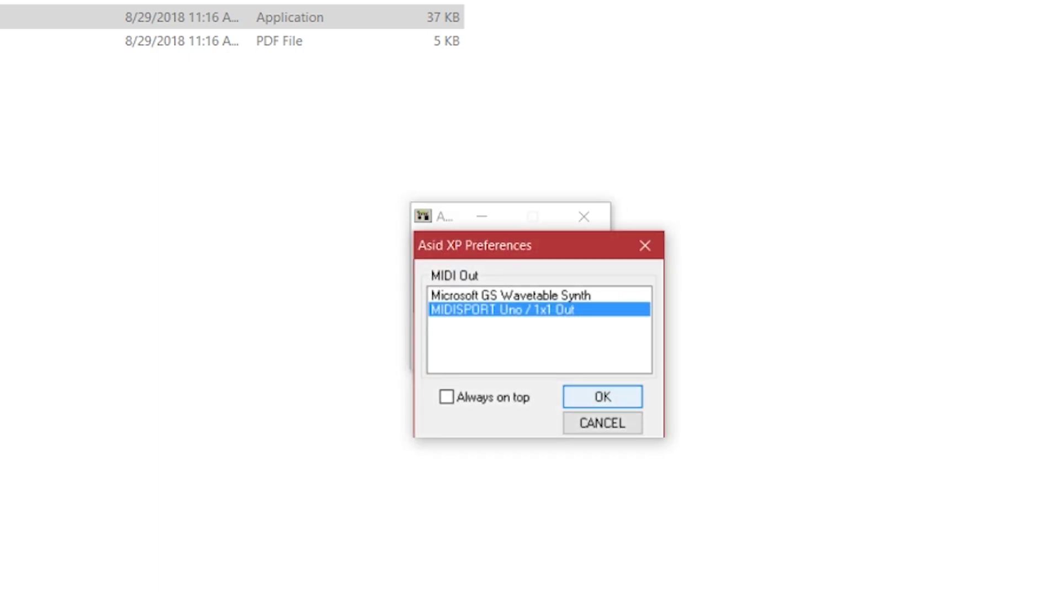
pyautogui.click(602, 397)
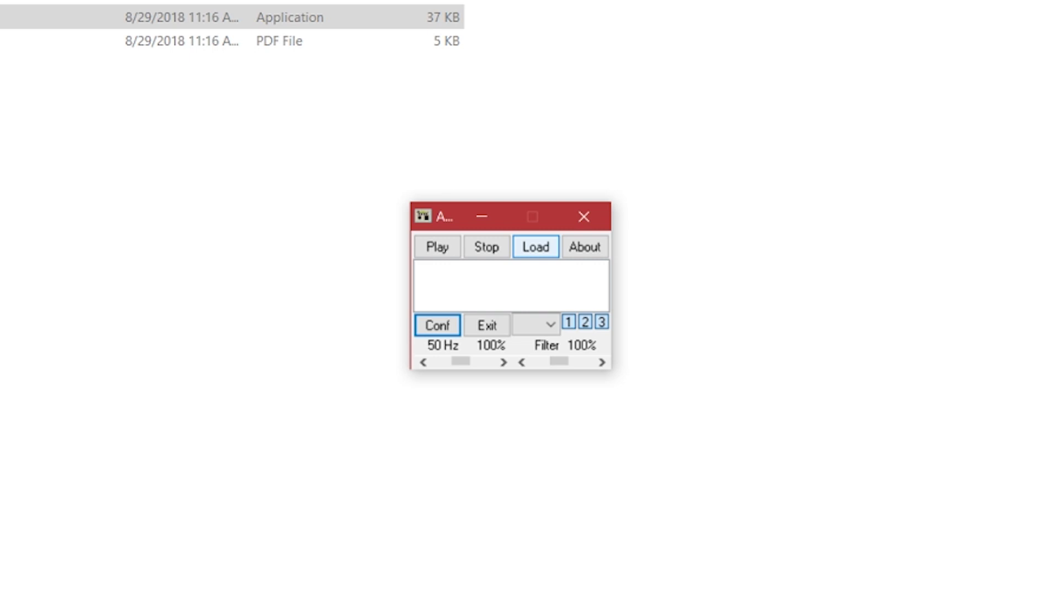
pyautogui.click(535, 247)
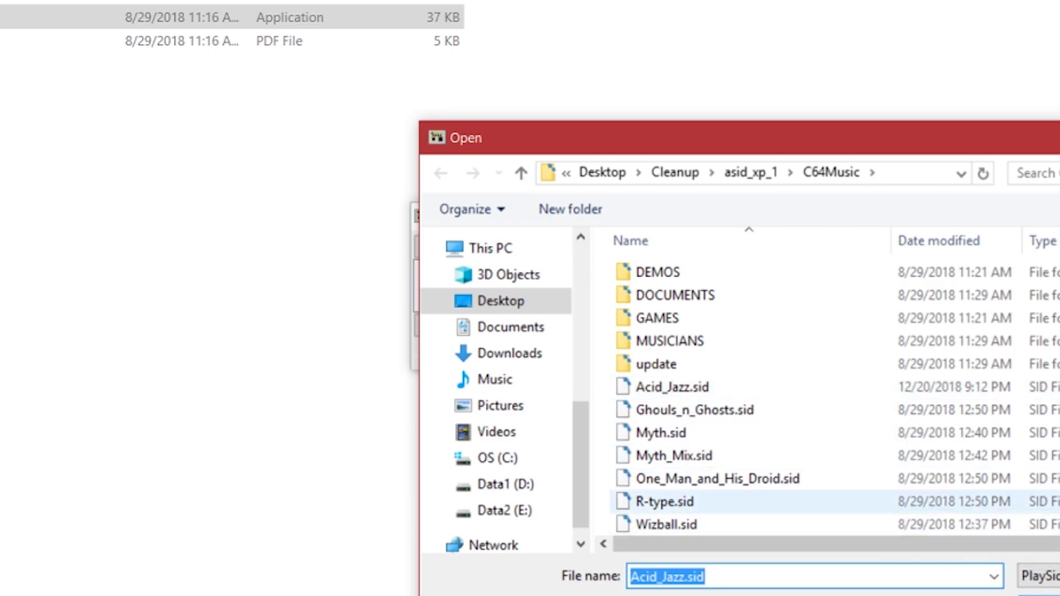
# Step: Load Acid_Jazz.sid from the C64Music folder and start playback
pyautogui.press('Return')
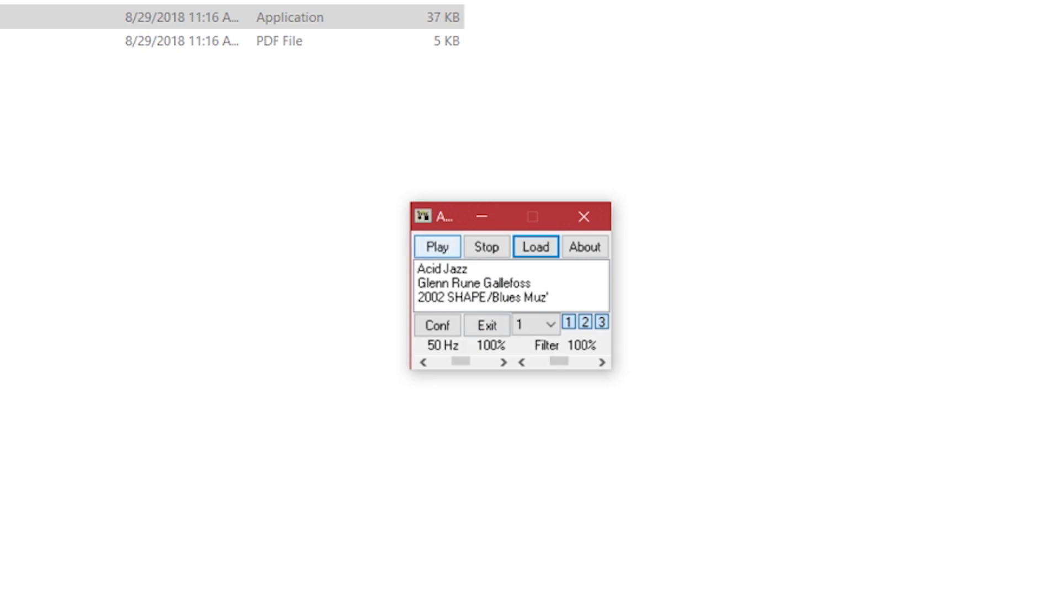
pyautogui.click(438, 246)
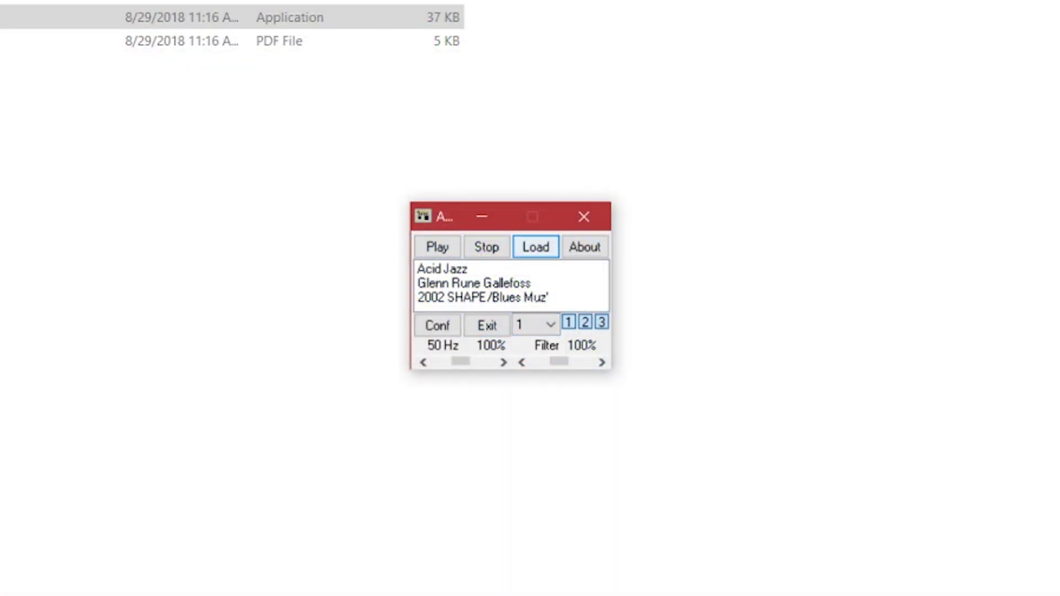
# Step: Load Ghouls_n_Ghosts.sid and select subtune 7 from the subtune list
pyautogui.press('Return')
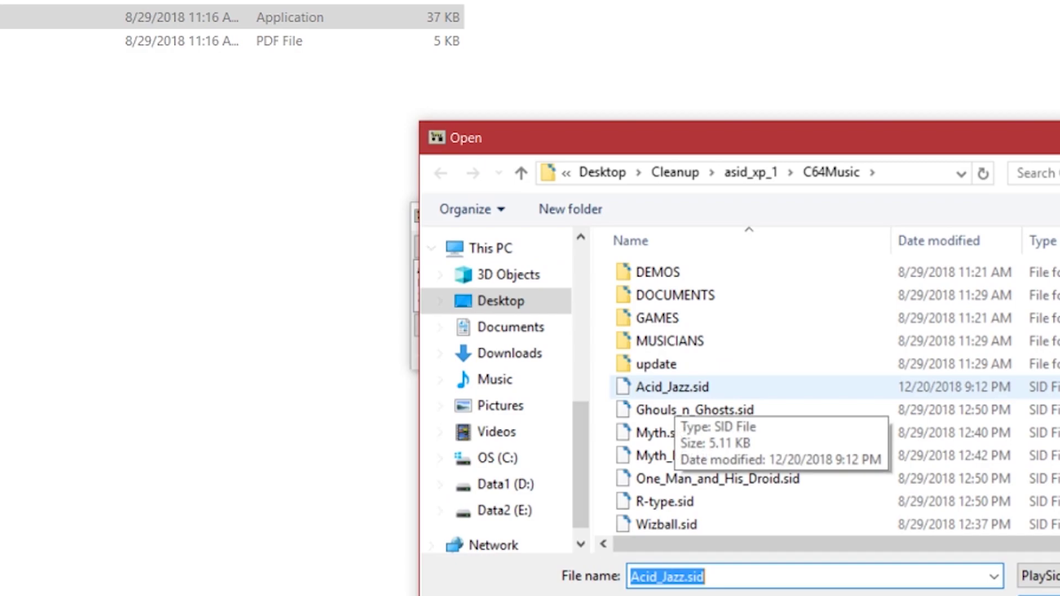
pyautogui.doubleClick(695, 410)
pyautogui.press('Tab')
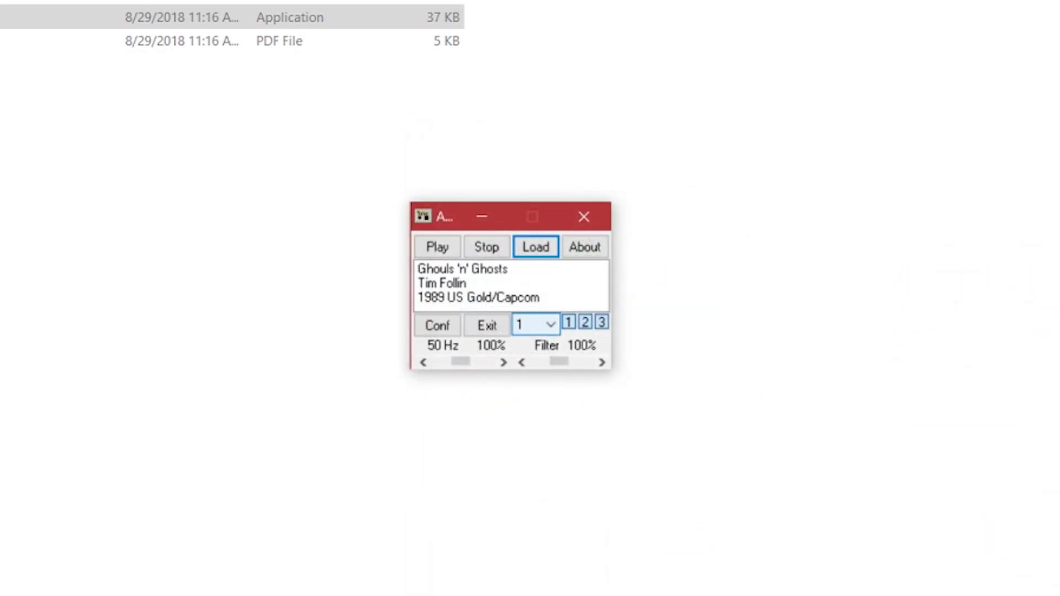
pyautogui.hotkey('alt', 'Down')
pyautogui.press('Down')
pyautogui.press('Down')
pyautogui.press('Down')
pyautogui.press('Down')
pyautogui.press('Down')
pyautogui.press('Down')
pyautogui.press('Down')
pyautogui.press('Up')
pyautogui.press('Up')
pyautogui.press('Up')
pyautogui.press('Up')
pyautogui.press('Up')
pyautogui.press('Up')
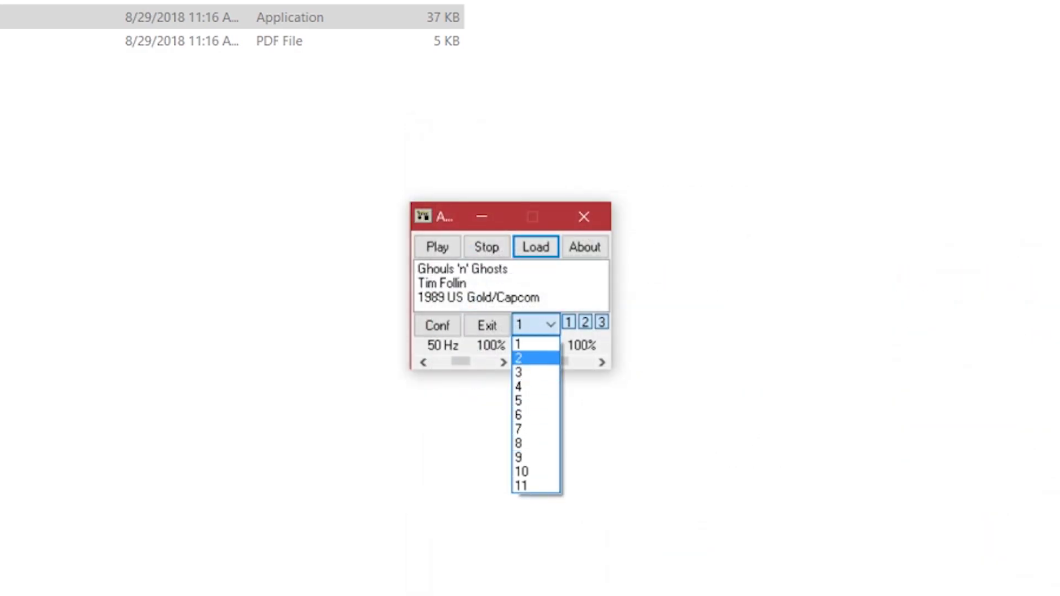
pyautogui.press('Down')
pyautogui.press('Down')
pyautogui.press('Down')
pyautogui.press('Down')
pyautogui.press('Down')
pyautogui.press('Return')
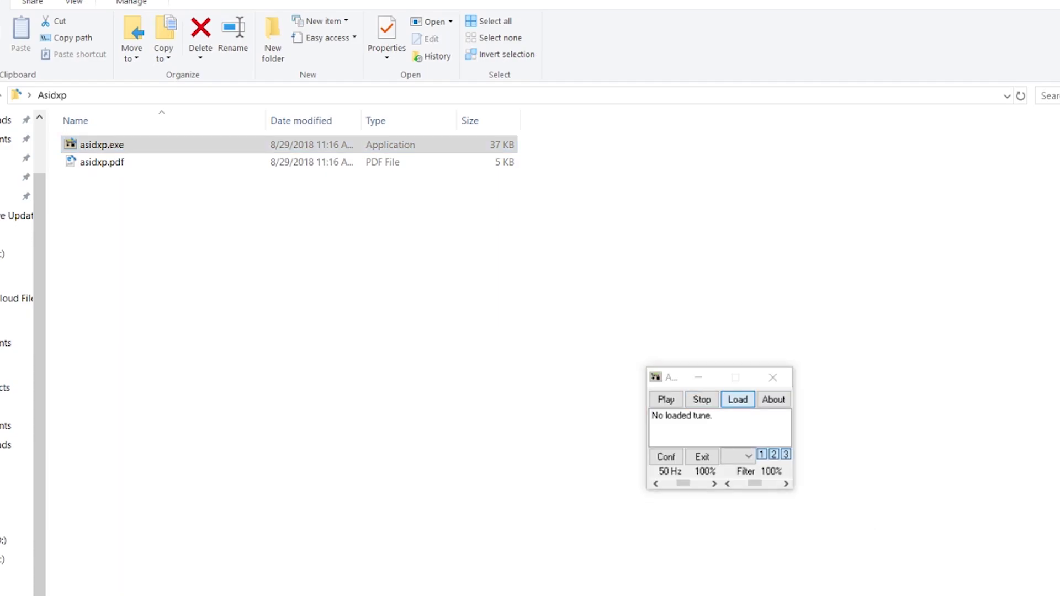
# Step: Try loading Turbo_Outrun.sid from the Desktop, then close the 'Not a PSID-file?' warning
pyautogui.click(738, 399)
pyautogui.click(812, 442)
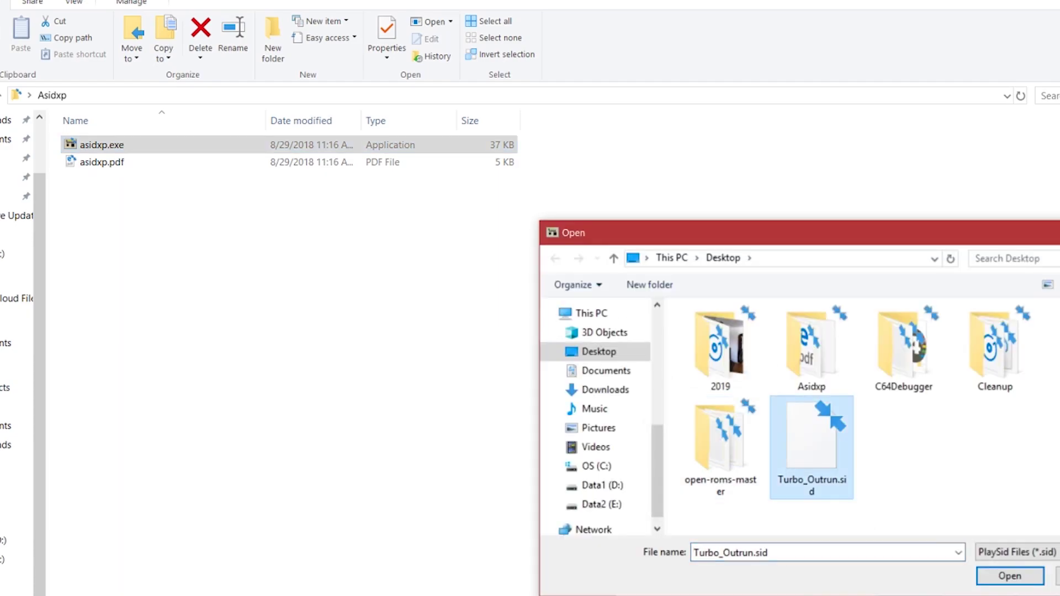
pyautogui.press('Return')
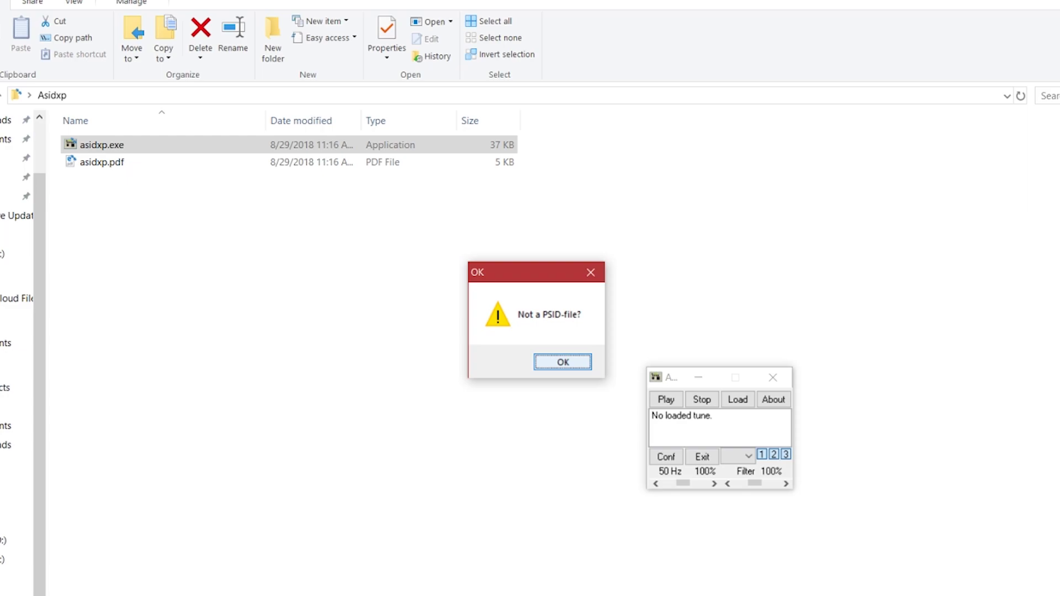
pyautogui.press('Return')
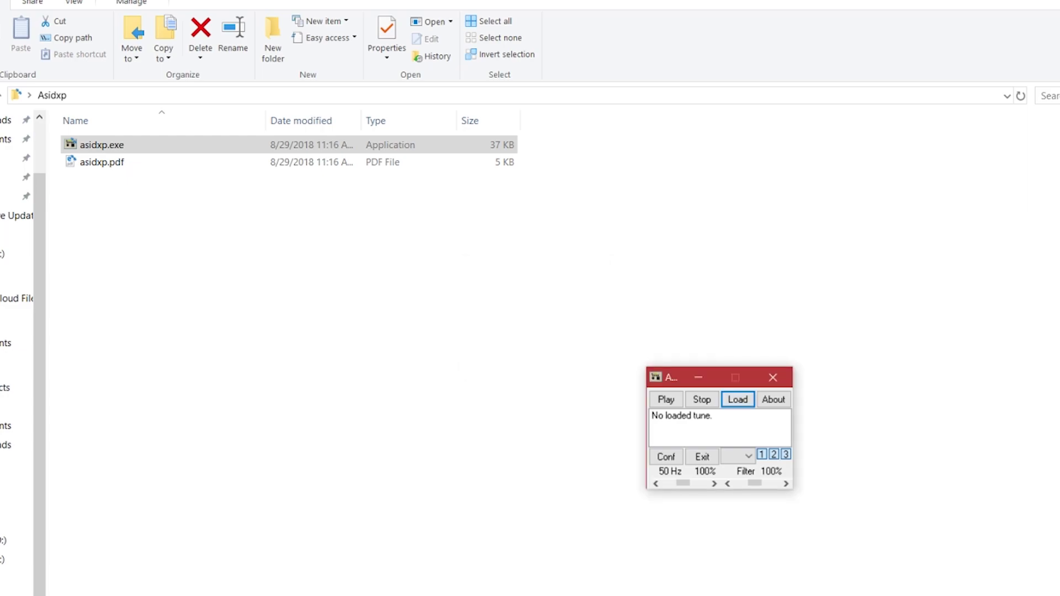